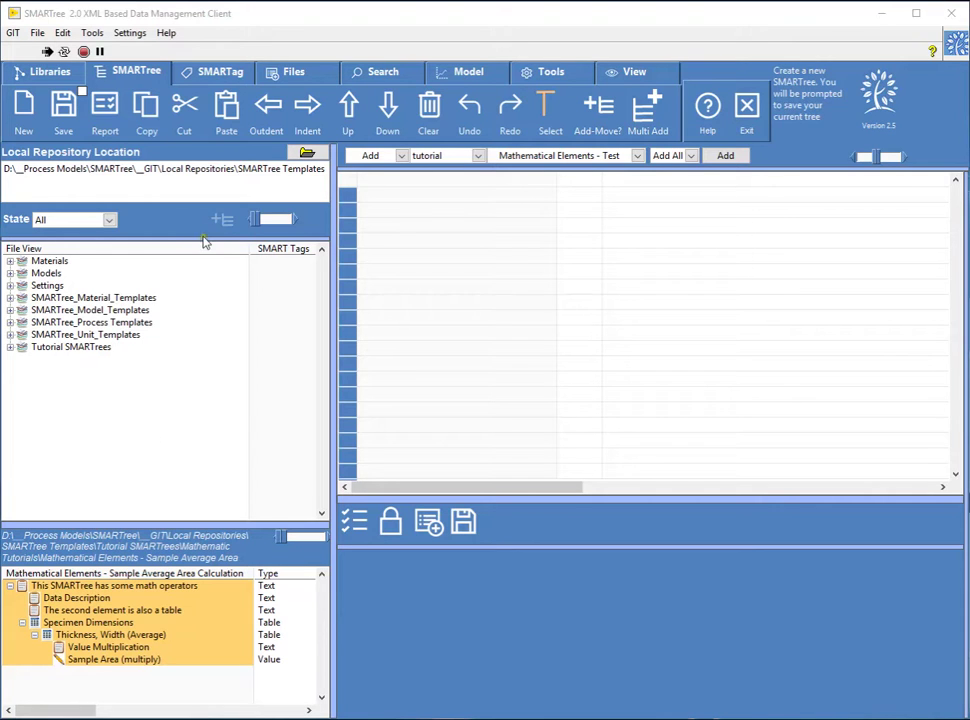
Search the template library by SMART Tags for "tut".
left_click(378, 71)
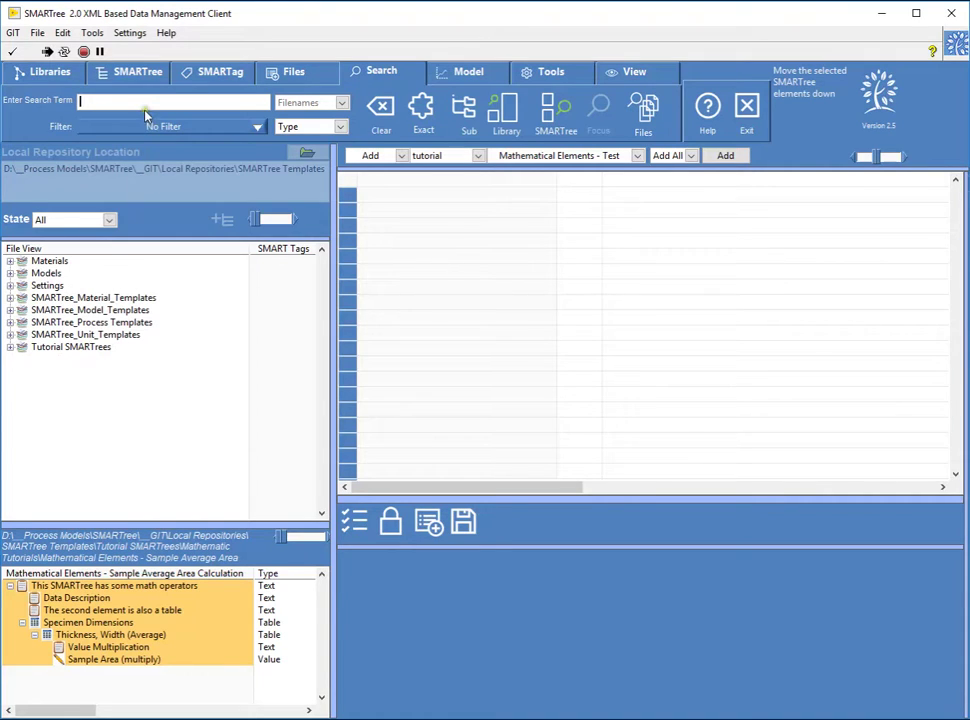
type("tut")
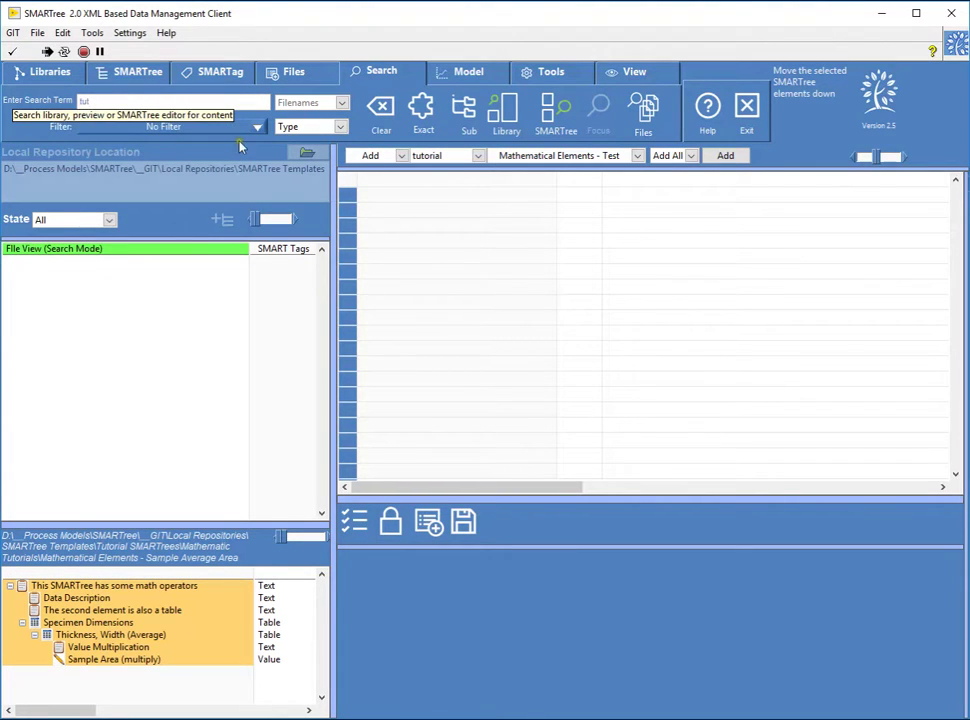
left_click(311, 103)
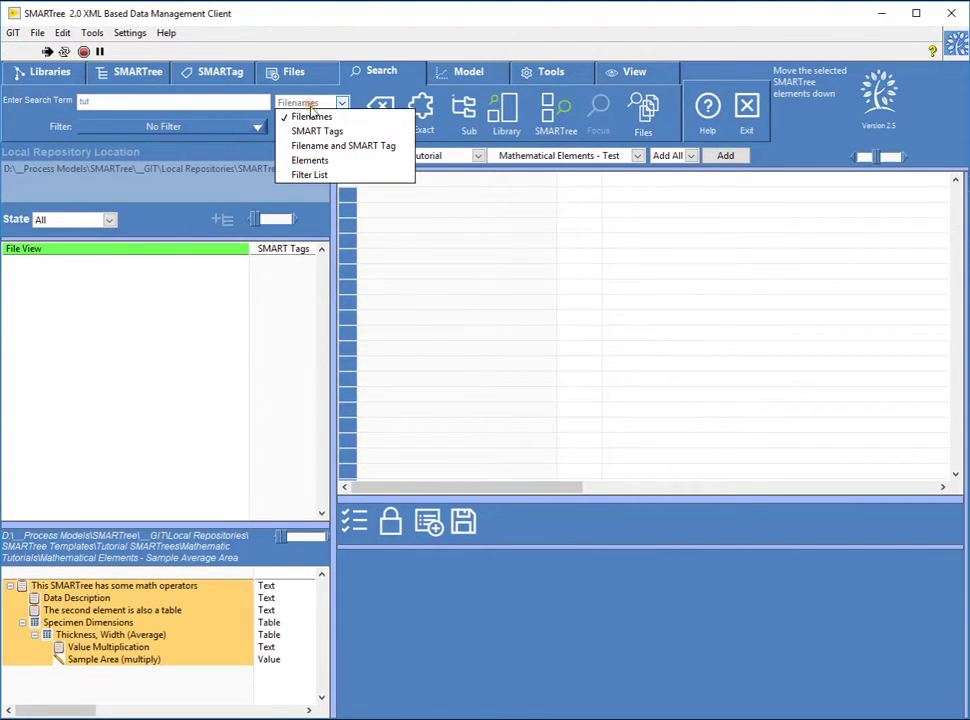
left_click(307, 129)
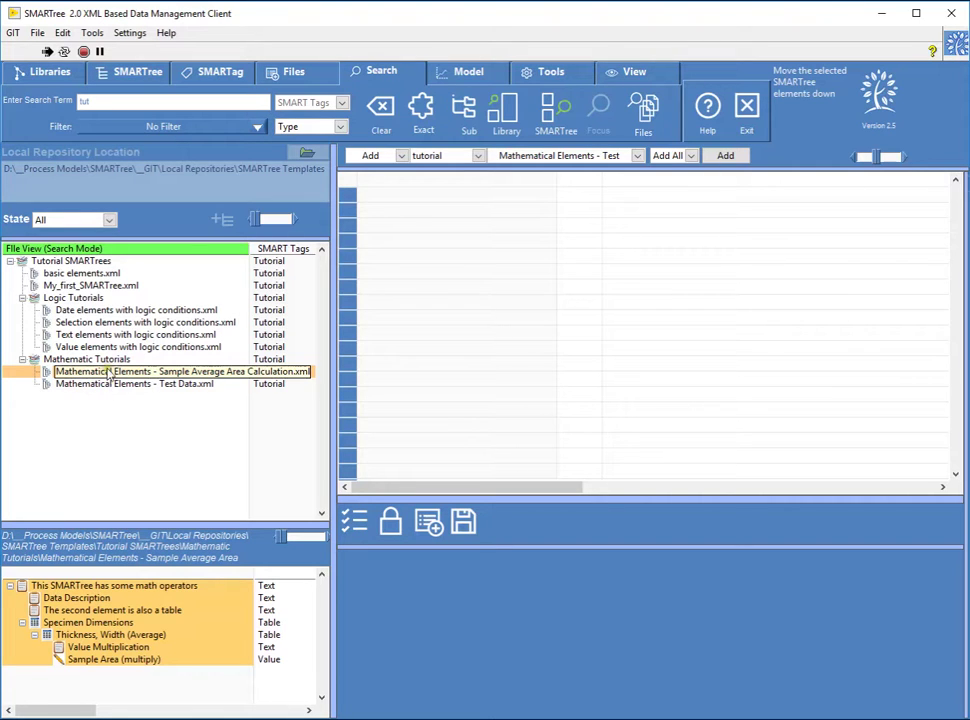
Load the Mathematical Elements - Sample Average Area Calculation SMARTree into the editor and clear the search.
left_click(398, 257)
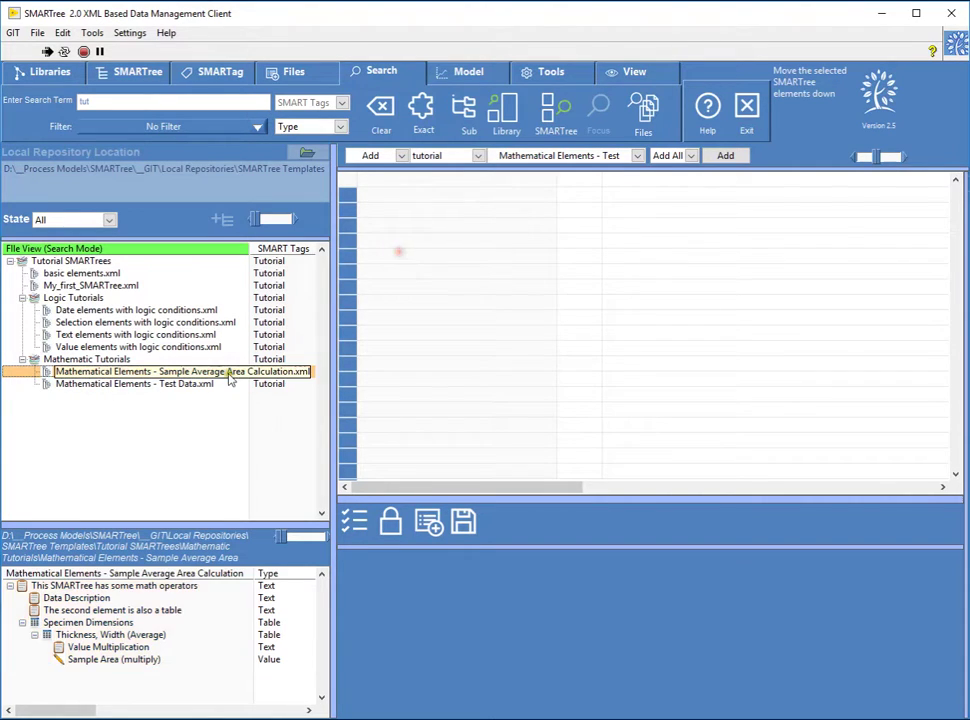
left_click(381, 110)
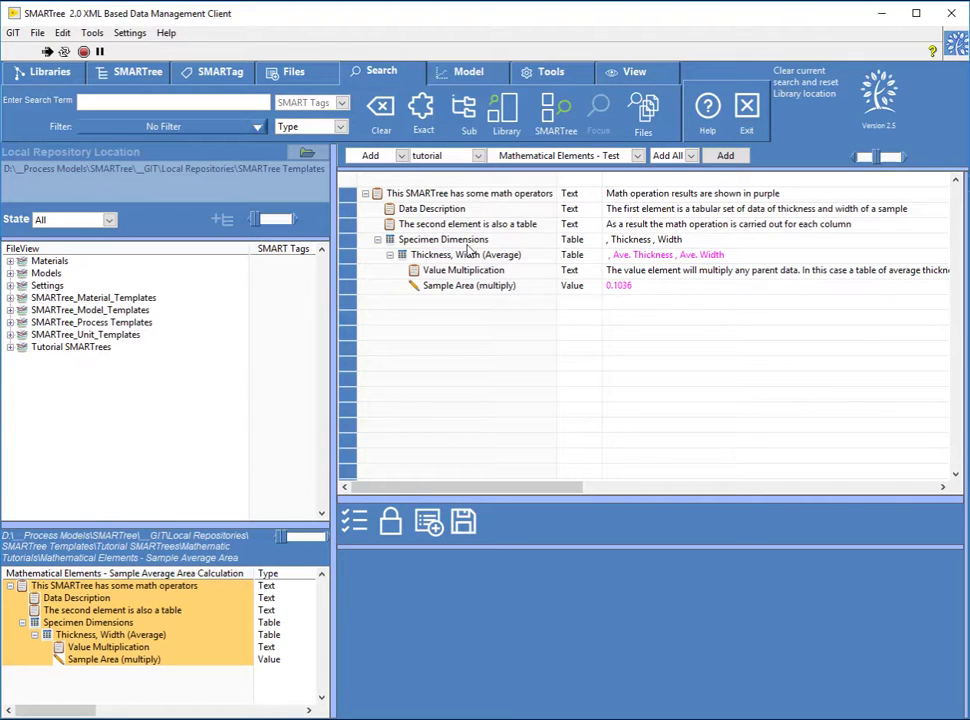
Show the Specimen Dimensions table and widen its row label column to fit the full measurement names.
left_click(455, 241)
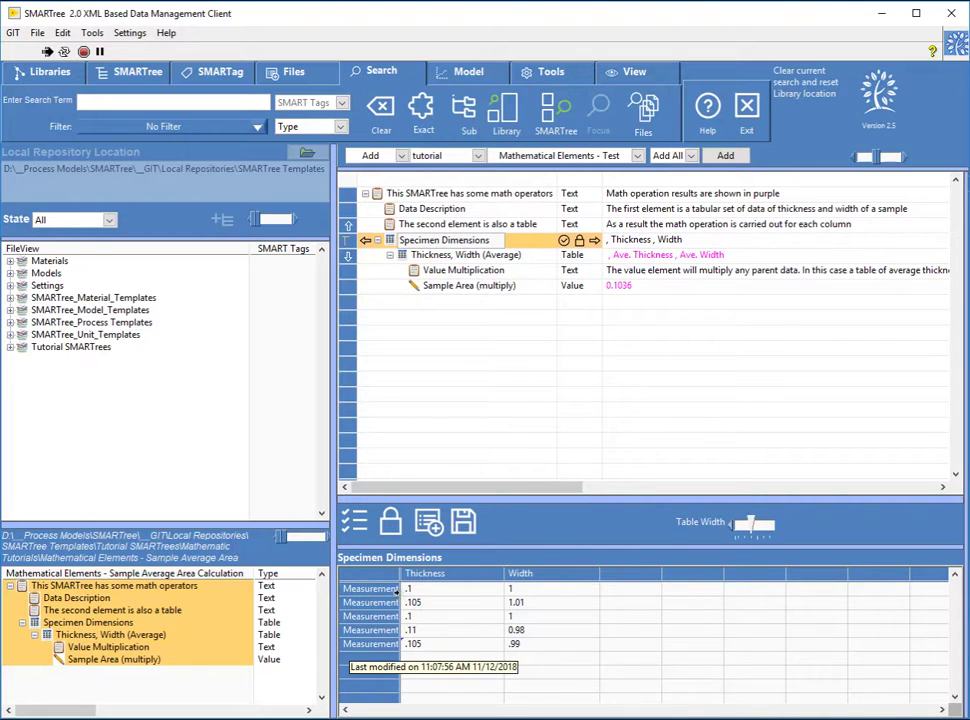
left_click_drag(401, 573, 428, 574)
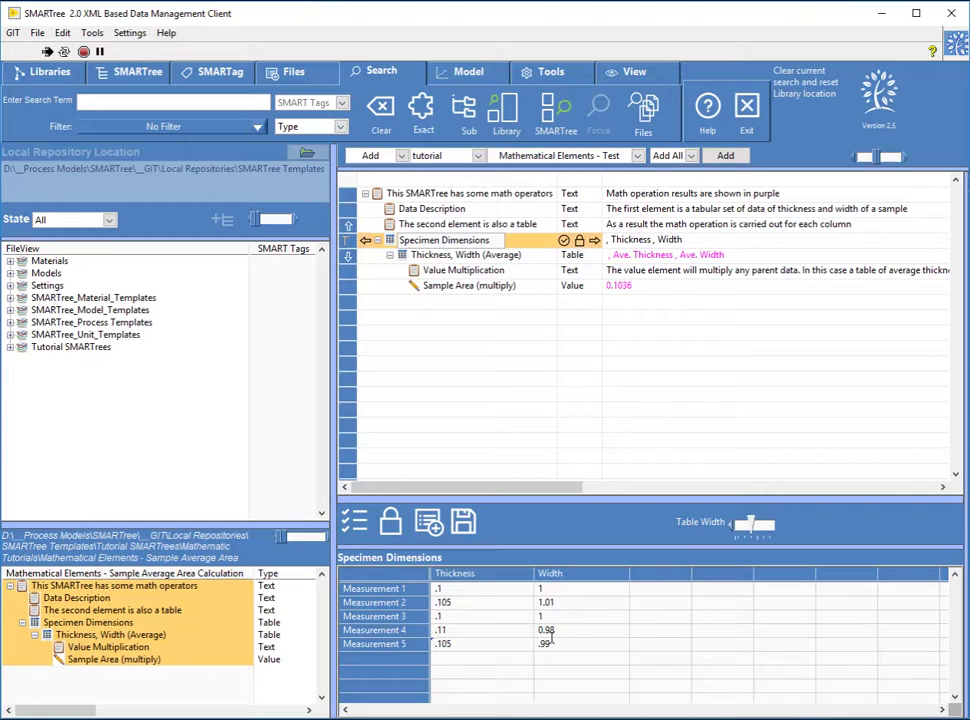
Remove the operator suffix from the Thickness, Width element's name, then rename the element "Thickness, Width (average)".
left_click(456, 255)
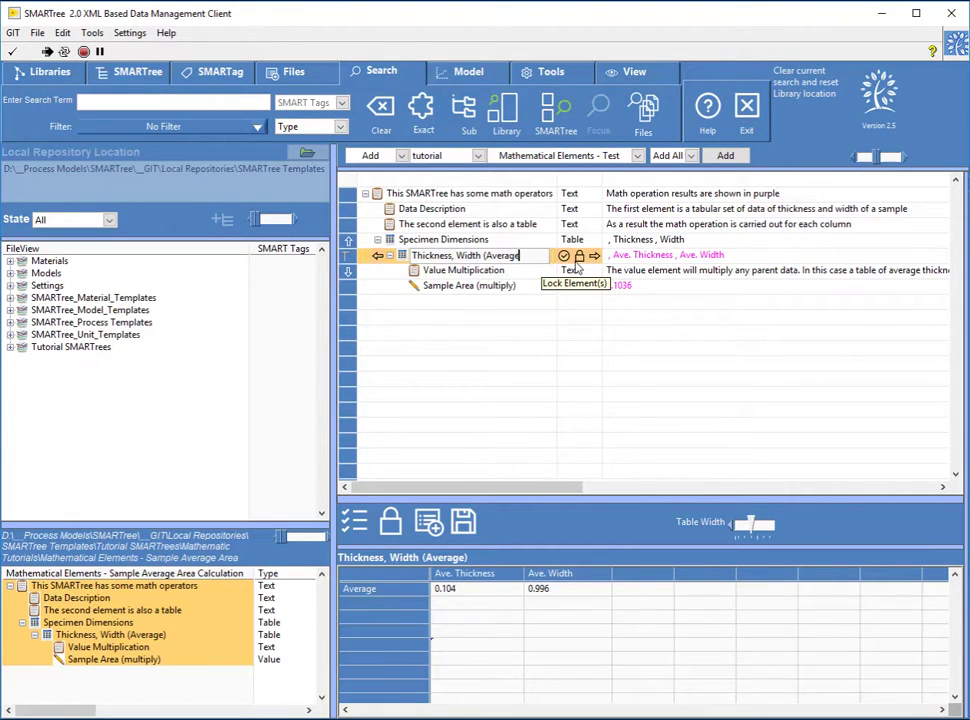
left_click(498, 270)
left_click(506, 258)
left_click(491, 256)
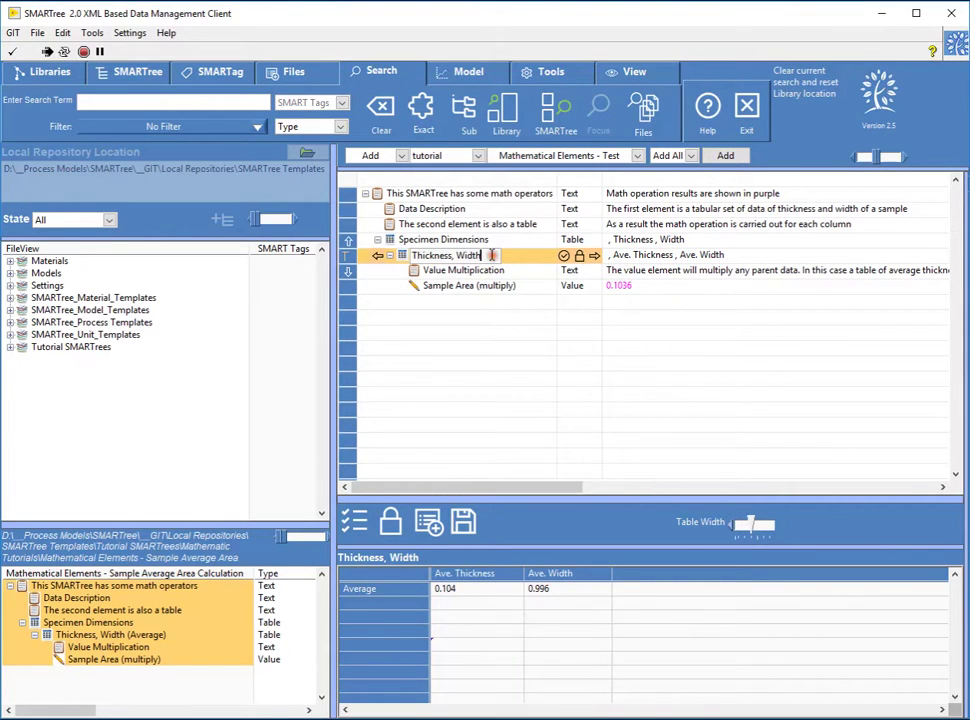
type("(average)")
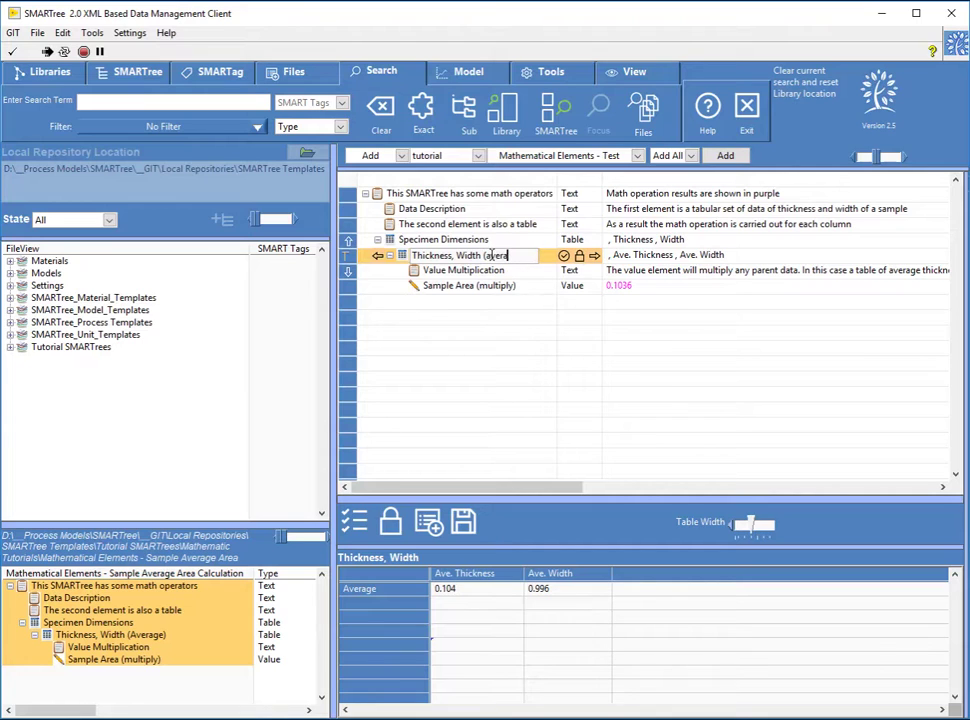
left_click(448, 270)
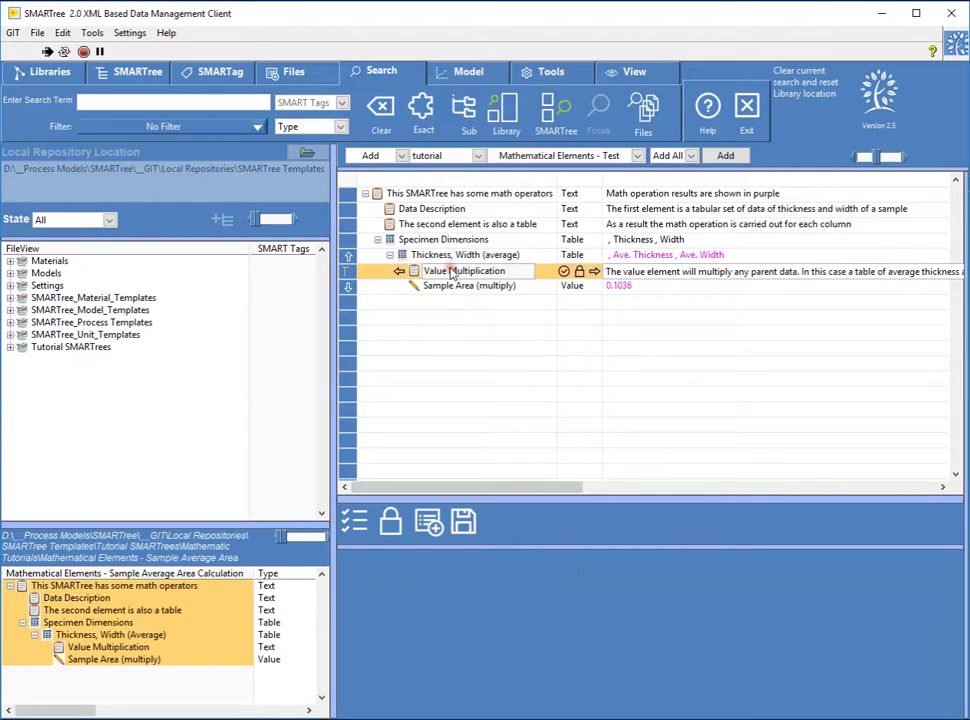
Compare the Specimen Dimensions data with the Thickness, Width (average) table and the Sample Area (multiply) value.
left_click(460, 255)
left_click(446, 241)
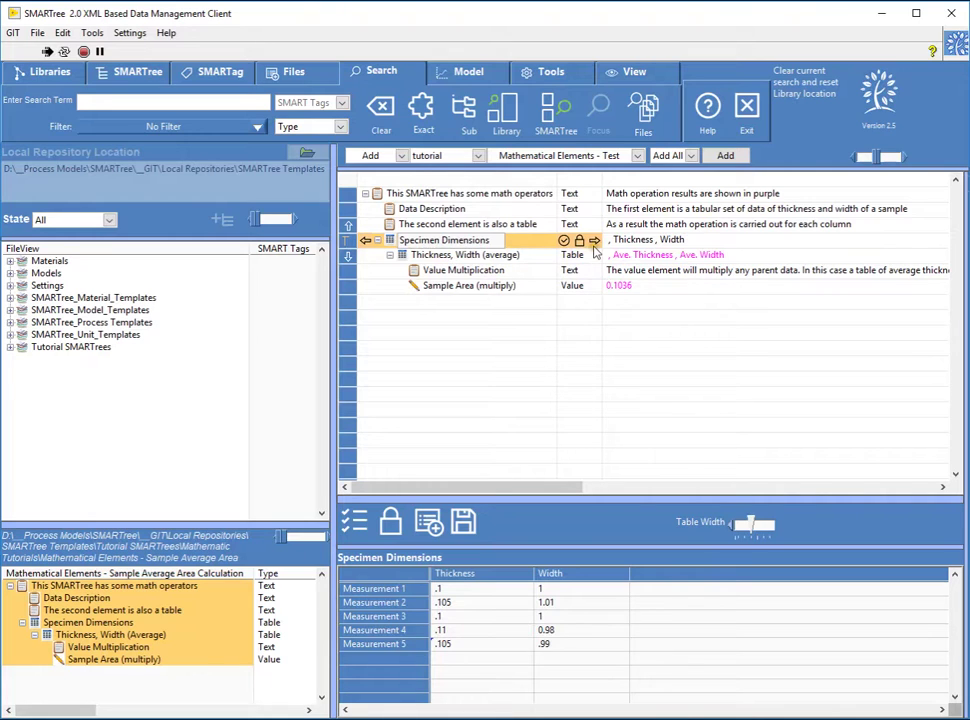
left_click(522, 256)
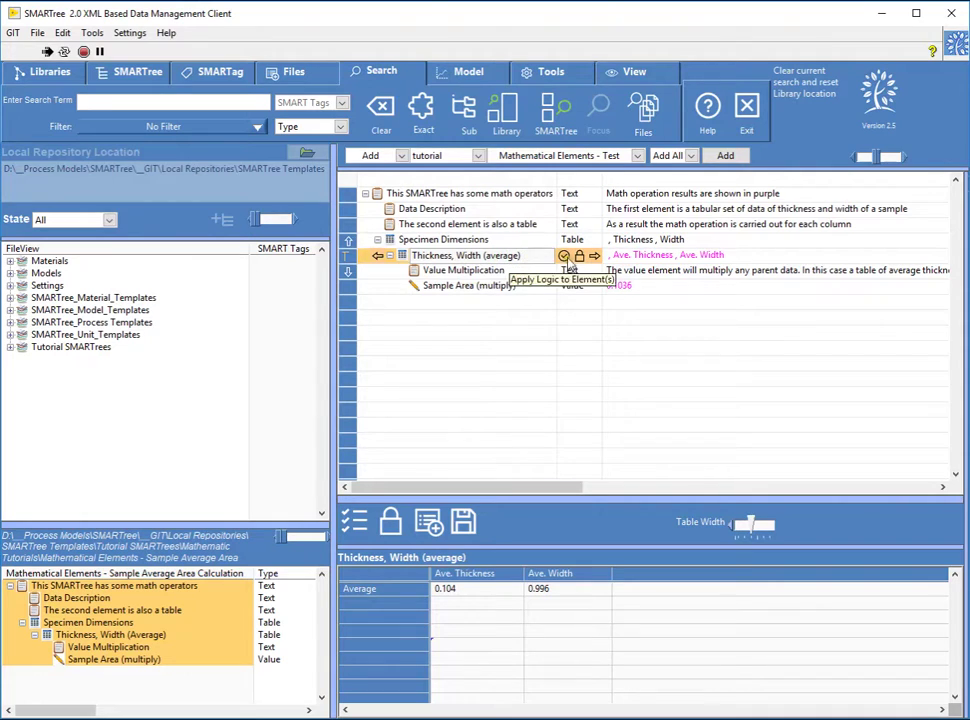
left_click(510, 242)
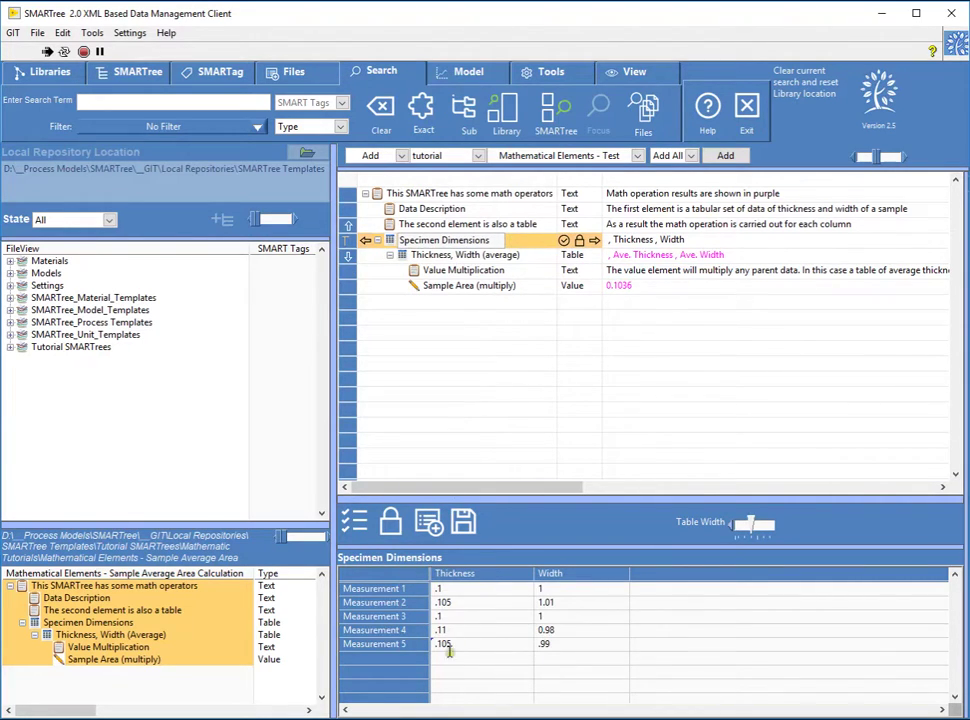
left_click(525, 257)
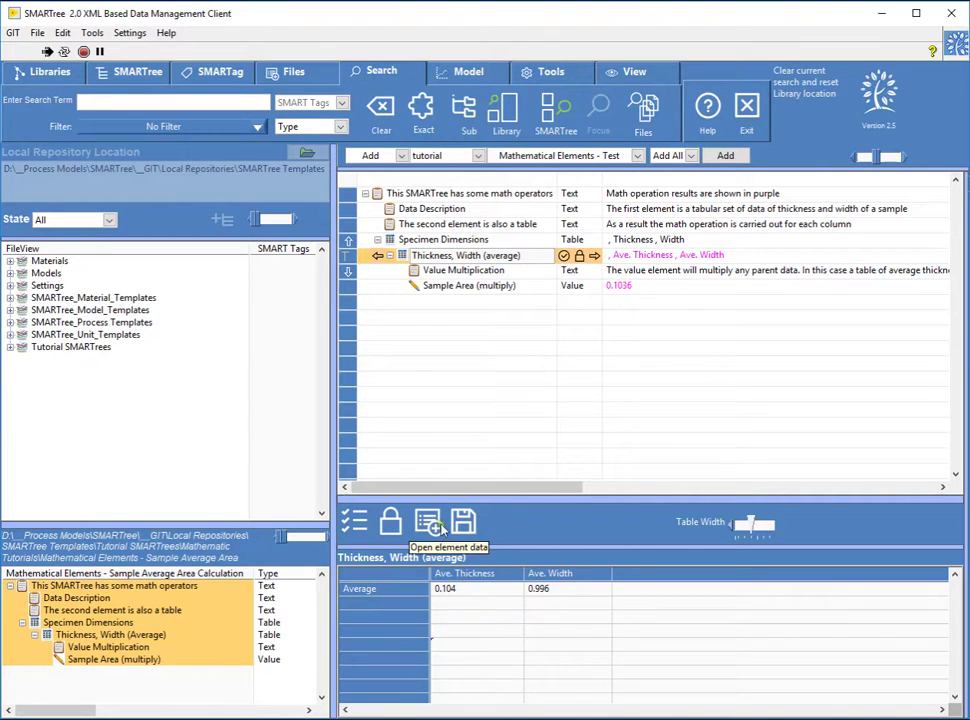
left_click(471, 287)
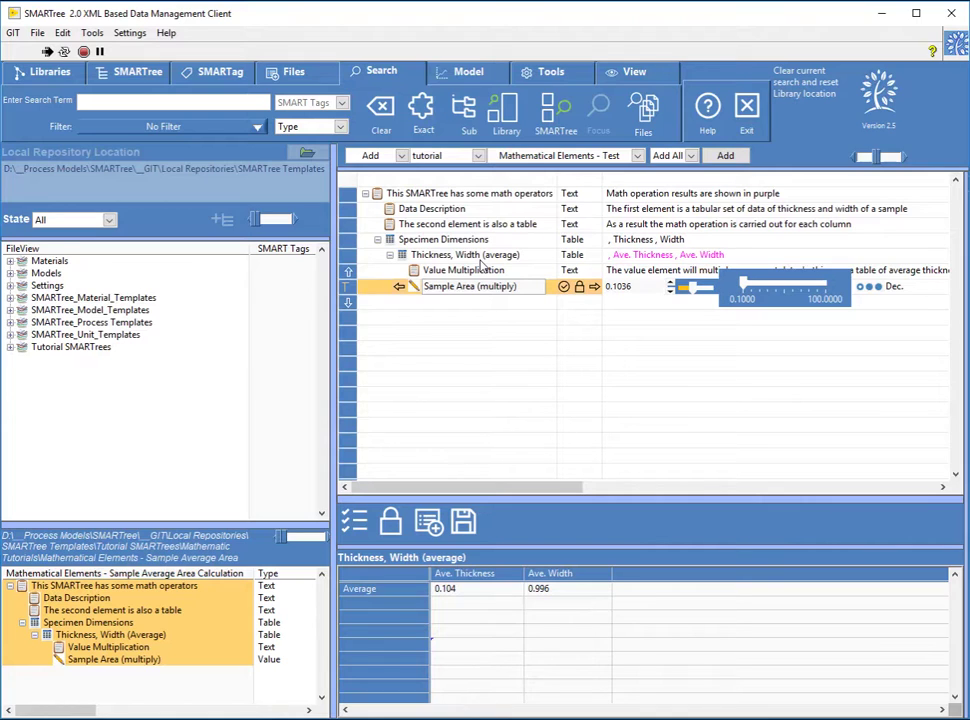
left_click(481, 256)
left_click(485, 270)
left_click(496, 286)
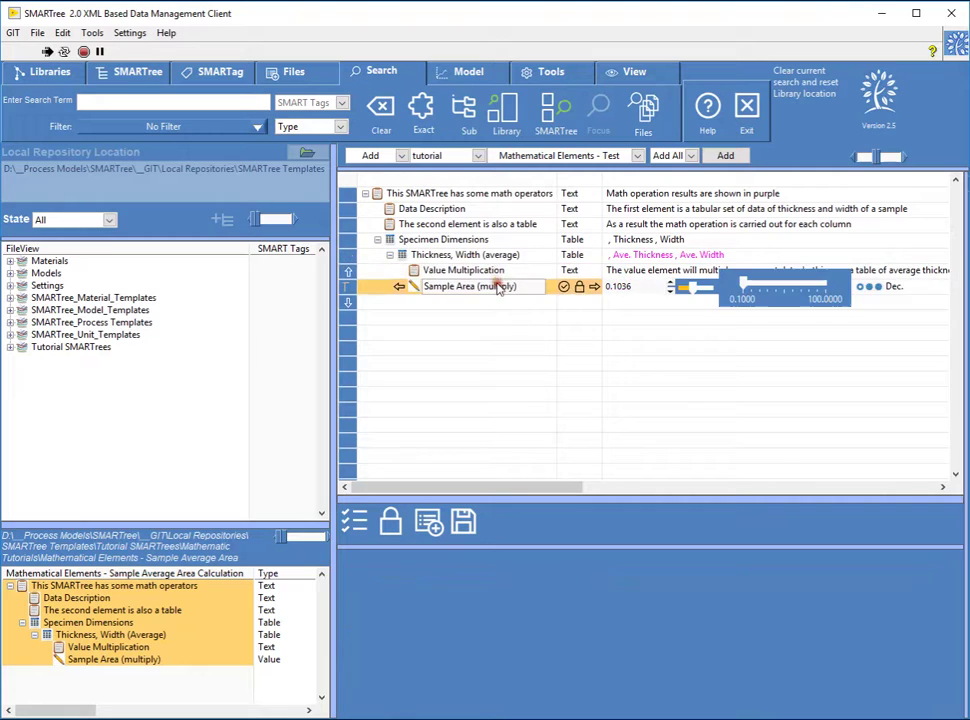
left_click(497, 257)
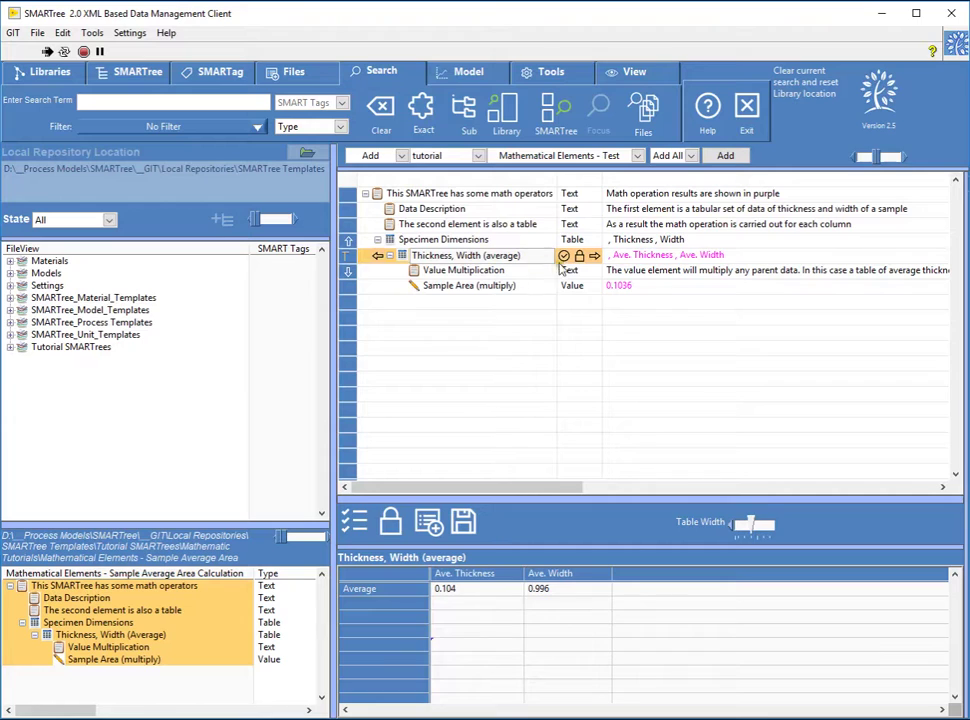
Add a sixth row to the Specimen Dimensions table with thickness .2 and width 2.
left_click(455, 240)
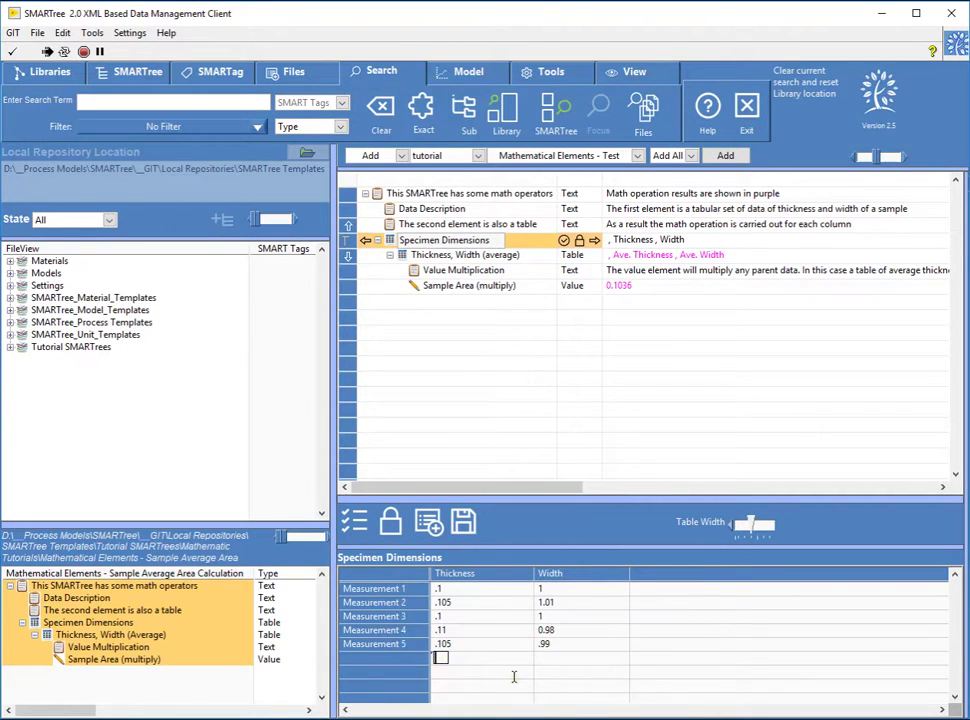
type(".1")
left_click(538, 658)
type("2")
left_click(519, 645)
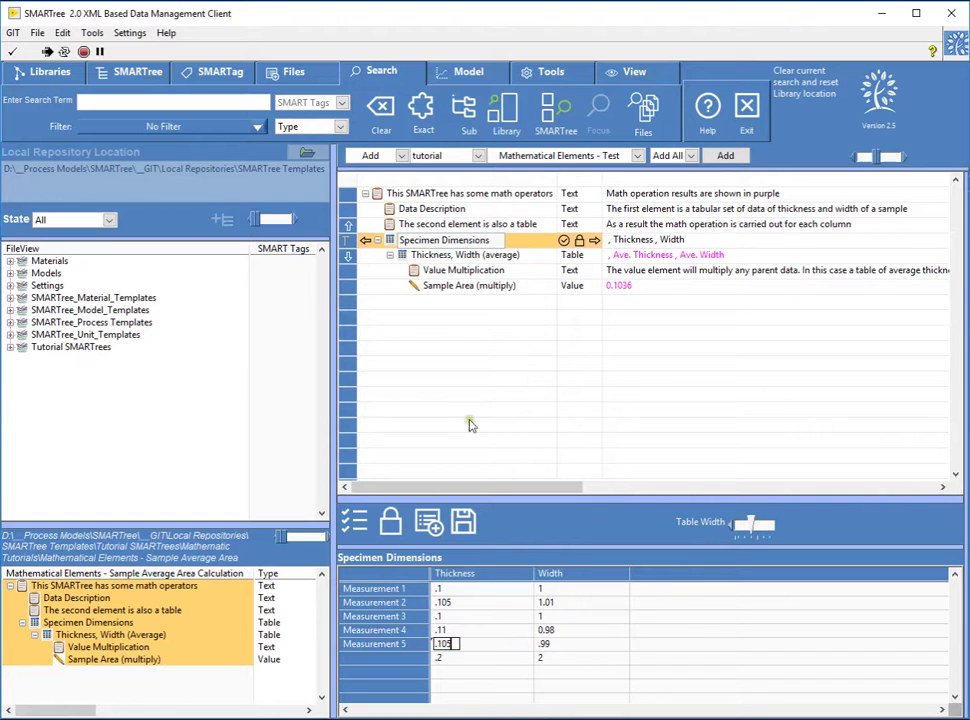
Check the recalculated Thickness, Width (average) table and the Sample Area (multiply) value.
left_click(467, 271)
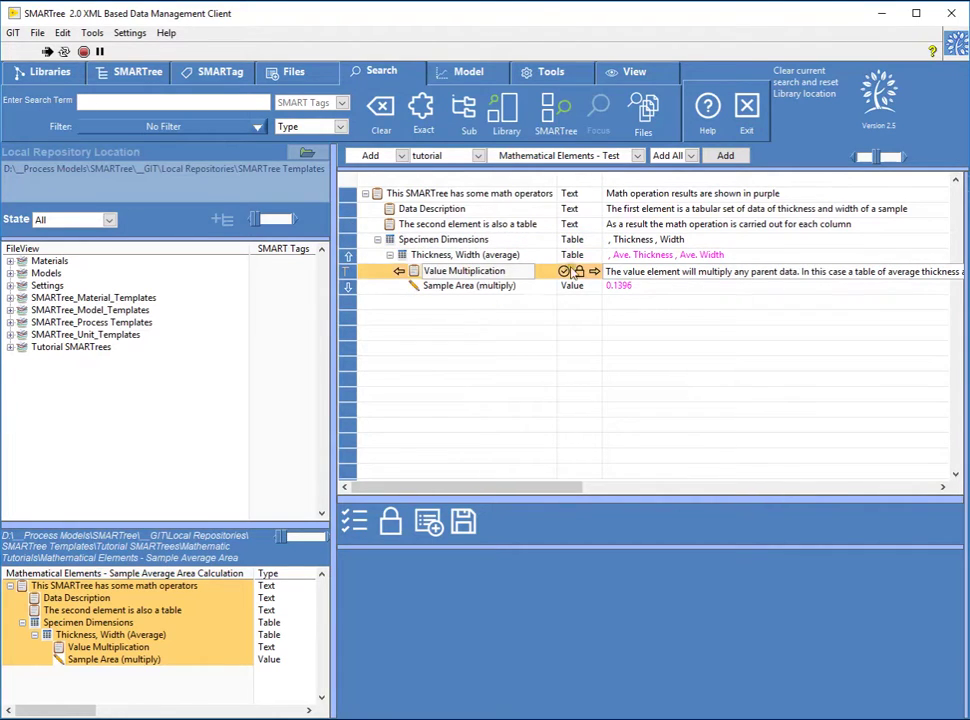
left_click(487, 255)
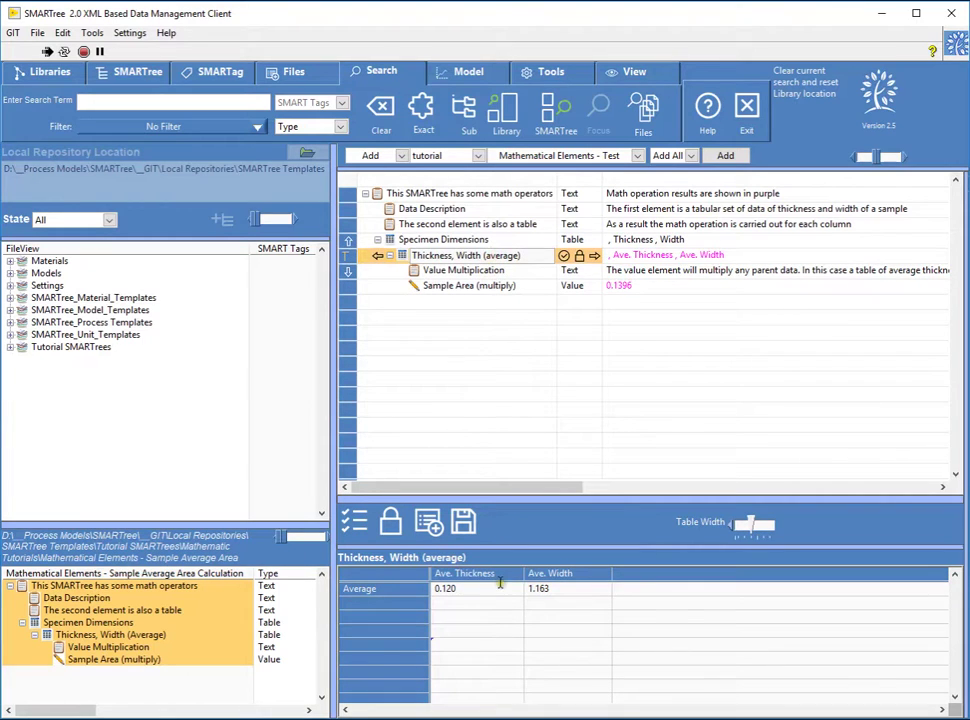
left_click(474, 286)
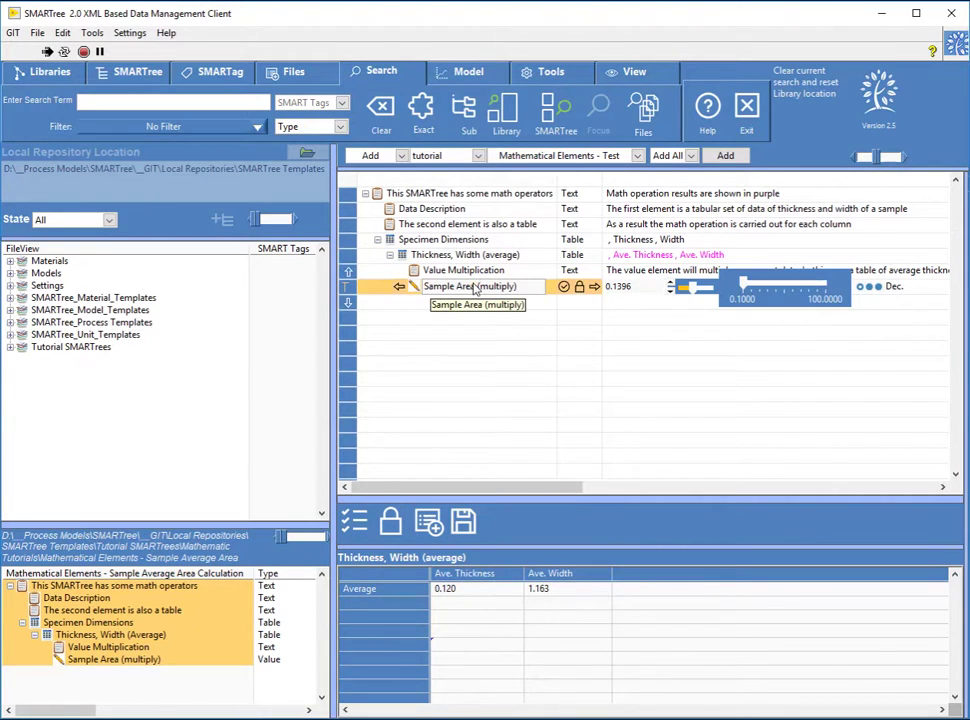